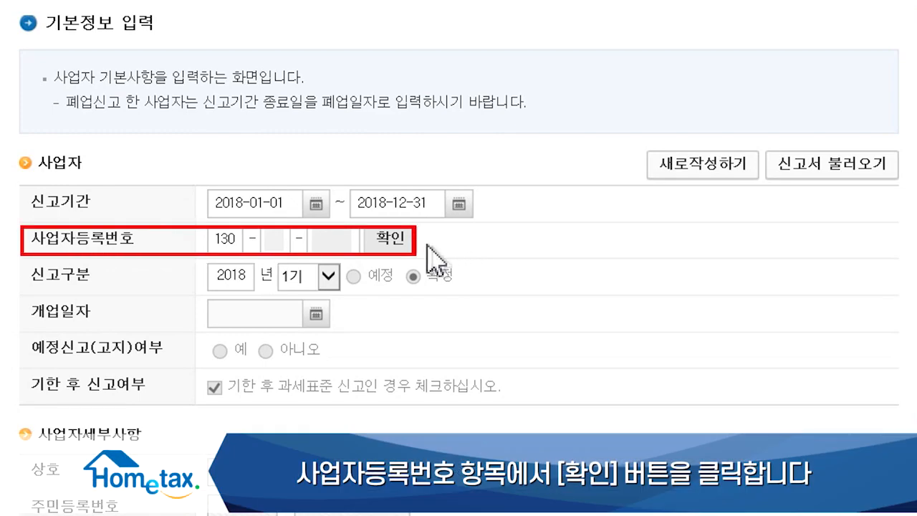
# Verify the business registration number to load the business details, and save the basic information to continue to business type selection.
pyautogui.click(404, 243)
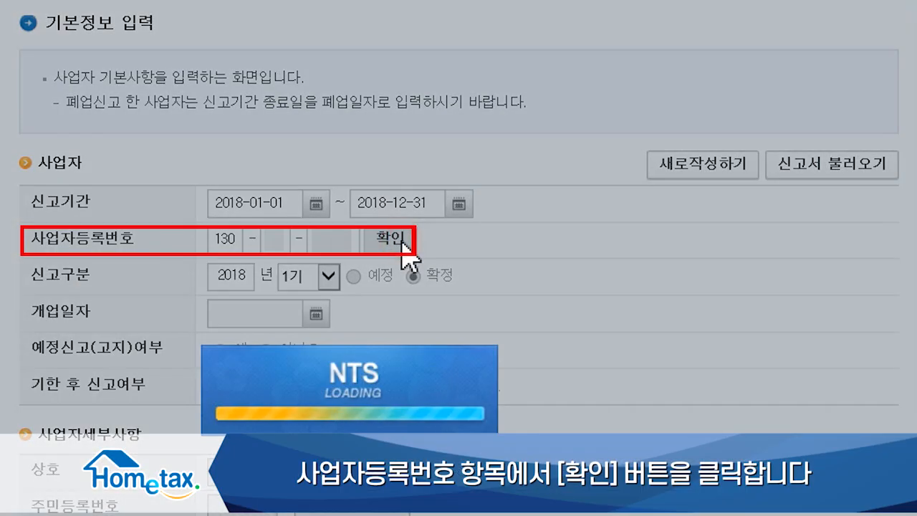
pyautogui.scroll(-5, 407, 257)
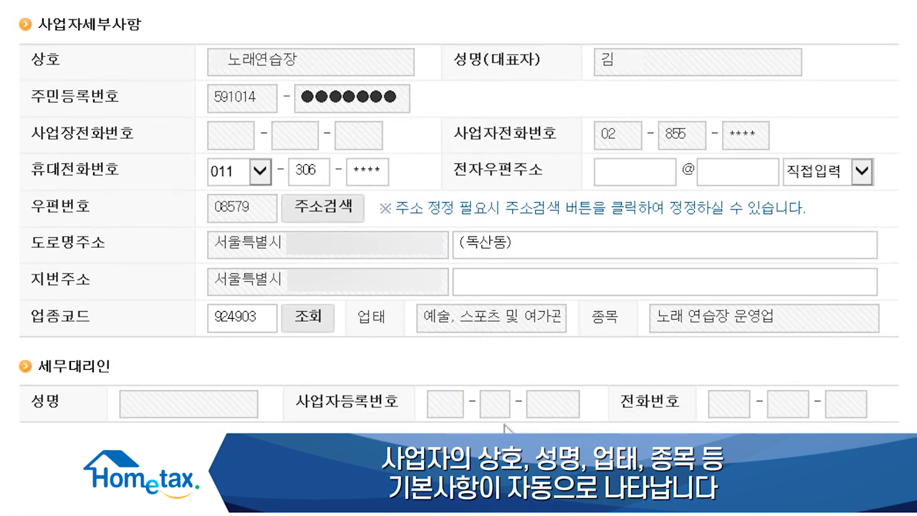
pyautogui.scroll(-1, 523, 426)
pyautogui.scroll(-1, 527, 414)
pyautogui.click(527, 393)
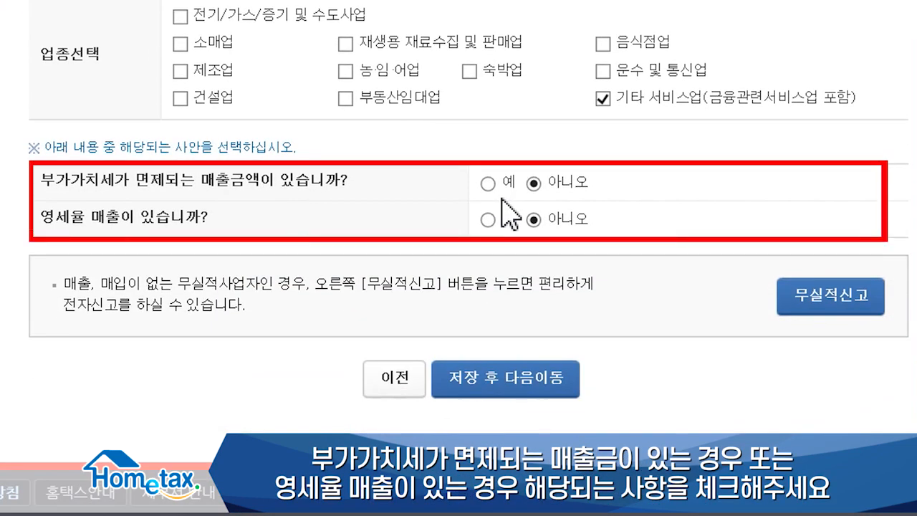
# Save the 기타 서비스업 business type with both the exempt-sales and zero-rated-sales questions at 아니오, and accept simplified filing.
pyautogui.click(488, 183)
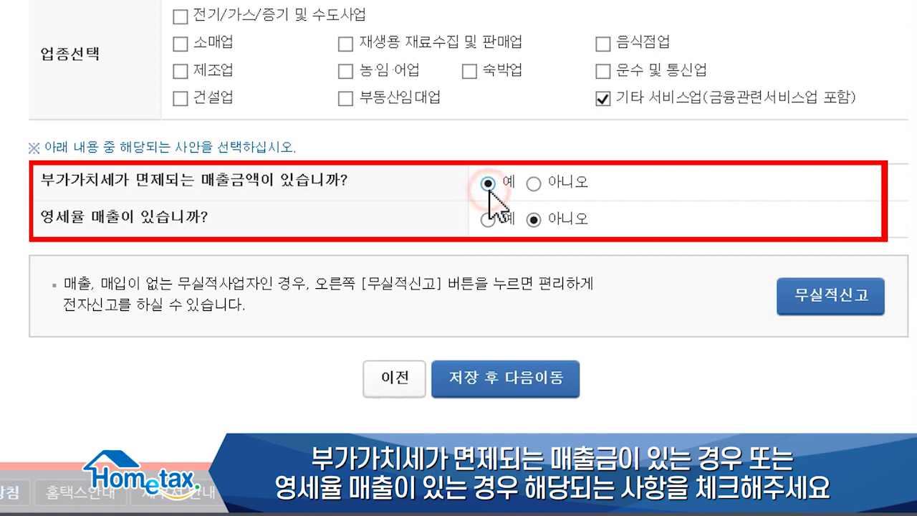
pyautogui.click(487, 219)
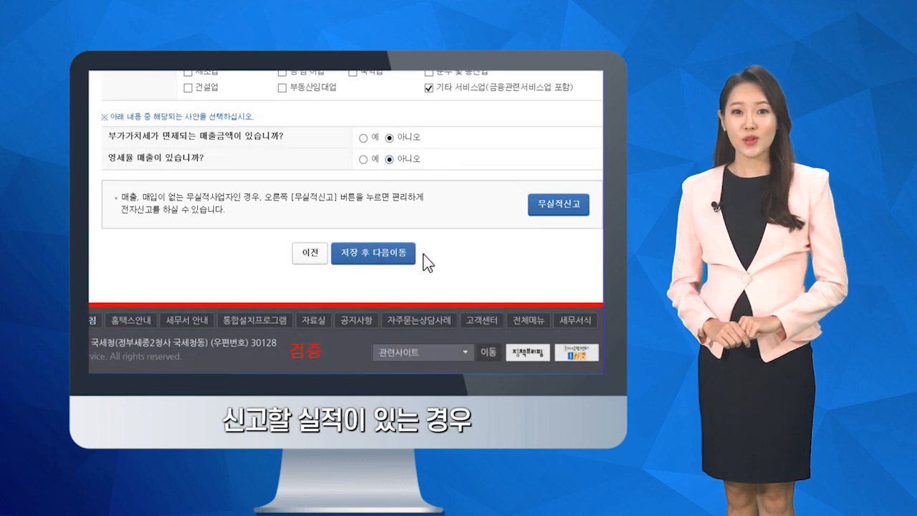
pyautogui.click(414, 256)
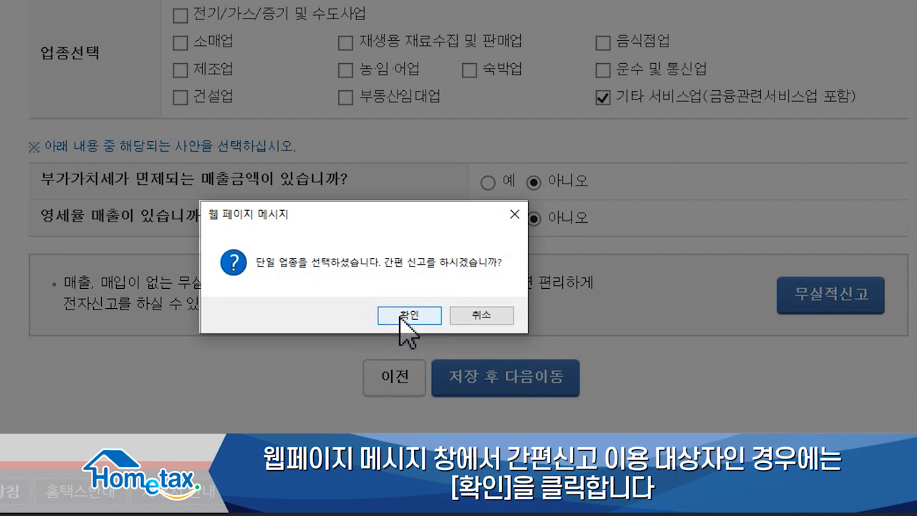
pyautogui.click(401, 316)
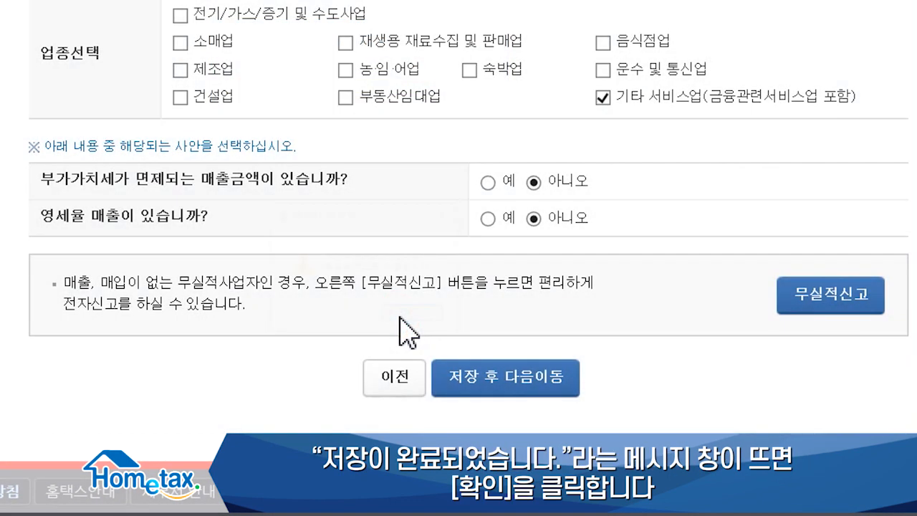
pyautogui.click(402, 315)
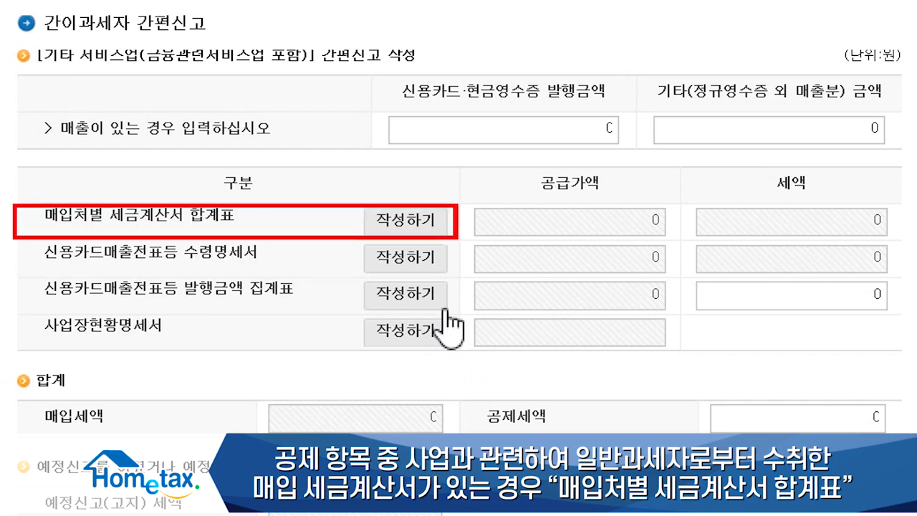
# Open the 매입처별 세금계산서 합계표 form and try to import and look up the electronic tax invoices.
pyautogui.click(408, 230)
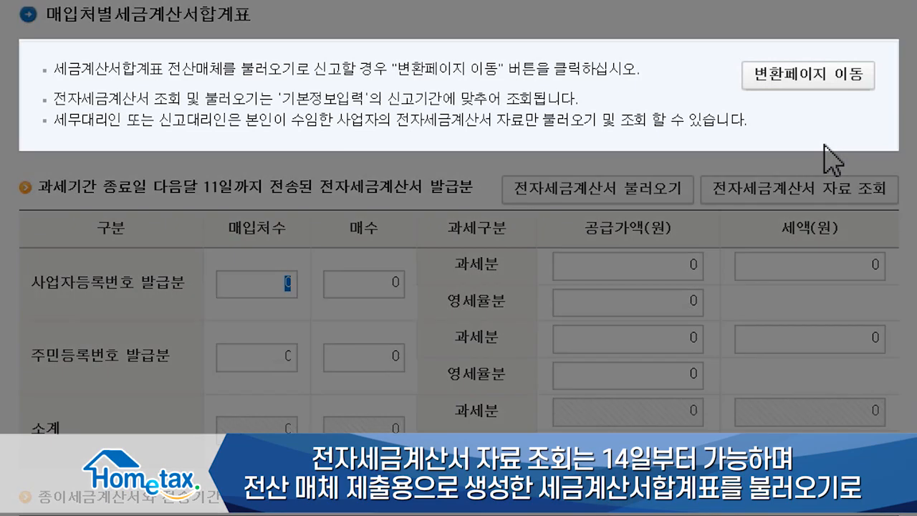
pyautogui.click(820, 77)
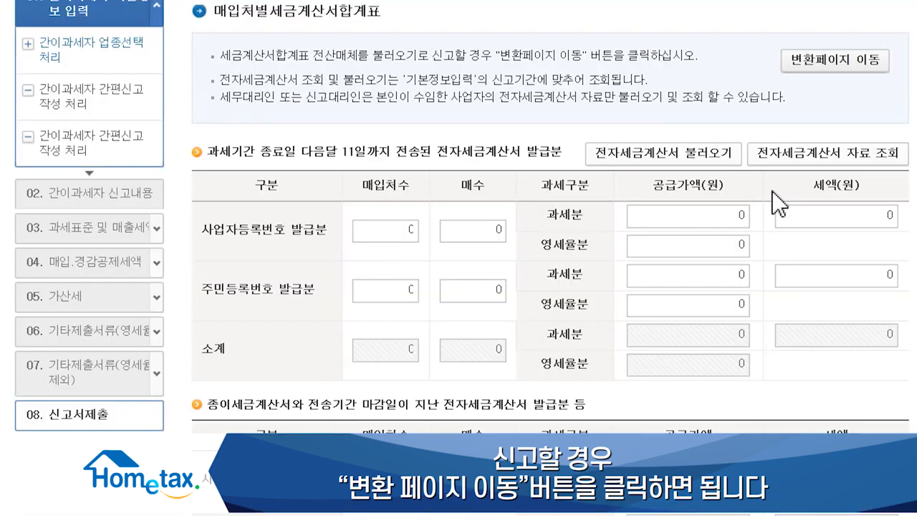
pyautogui.click(736, 163)
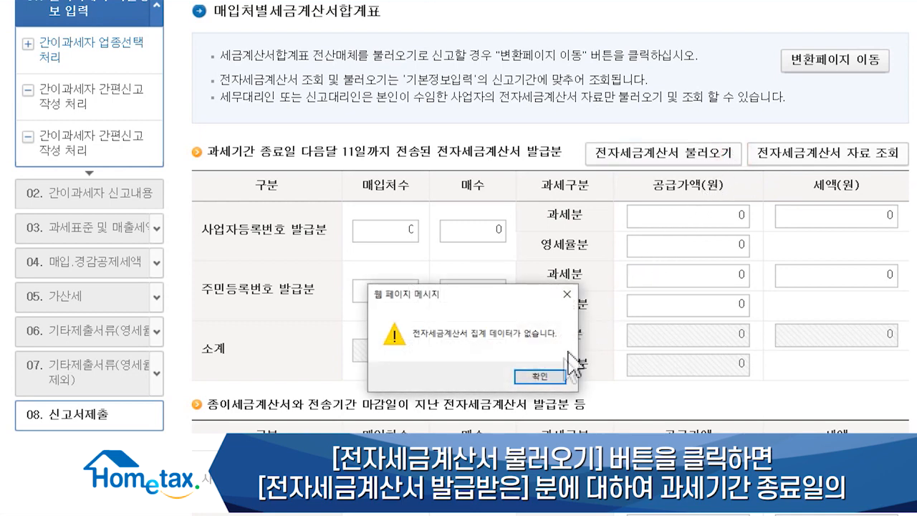
pyautogui.click(563, 377)
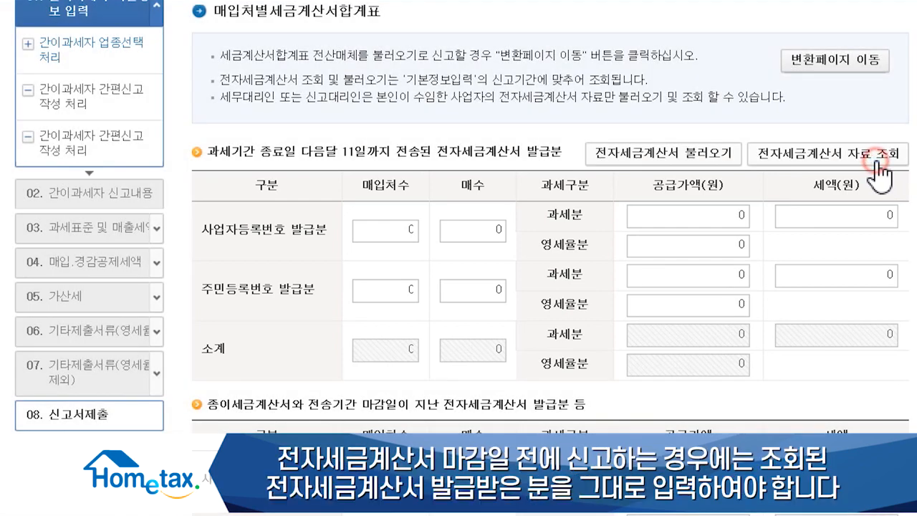
pyautogui.click(876, 162)
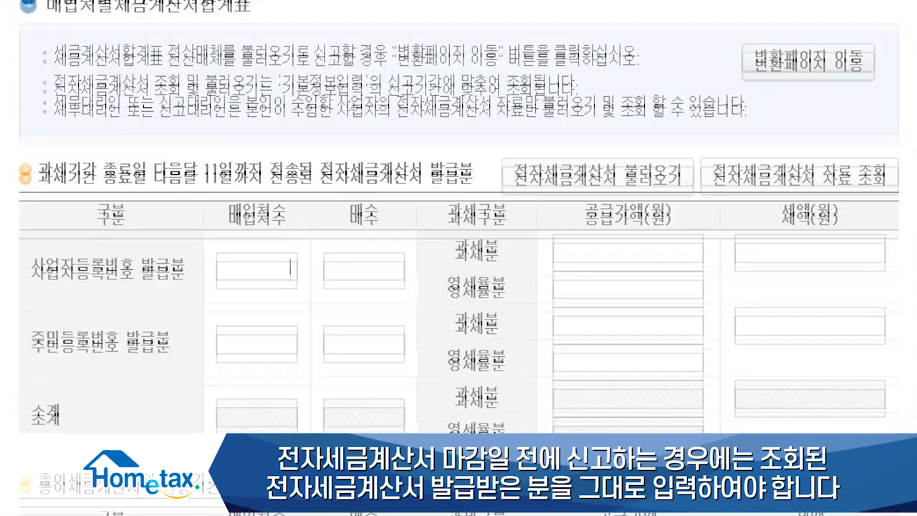
# In the paper tax invoice section, verify the supplier's business registration number and enter 3 taxable invoices with a supply value of 2,000,000 won.
pyautogui.scroll(-10, 458, 258)
pyautogui.scroll(-5, 459, 258)
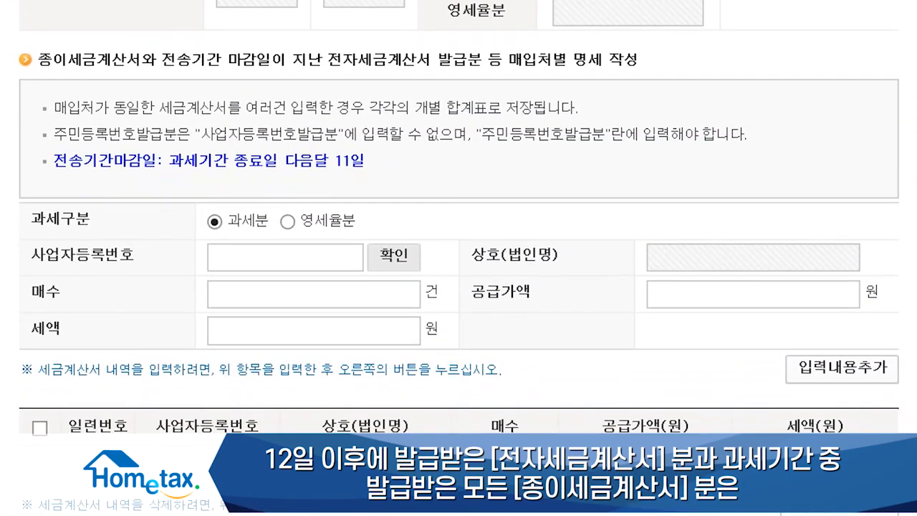
pyautogui.scroll(-1, 459, 258)
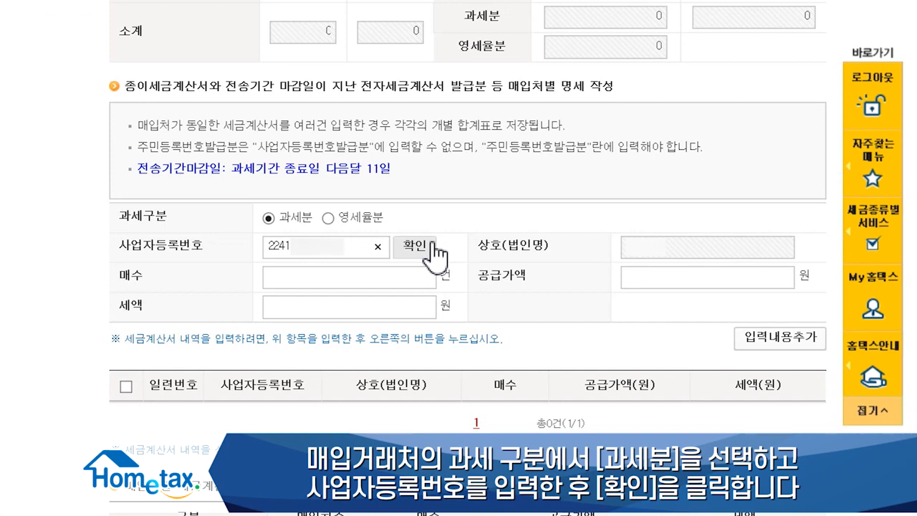
pyautogui.click(431, 245)
pyautogui.write('3')
pyautogui.press('Tab')
pyautogui.write('2,000,0')
pyautogui.write('00')
pyautogui.press('Tab')
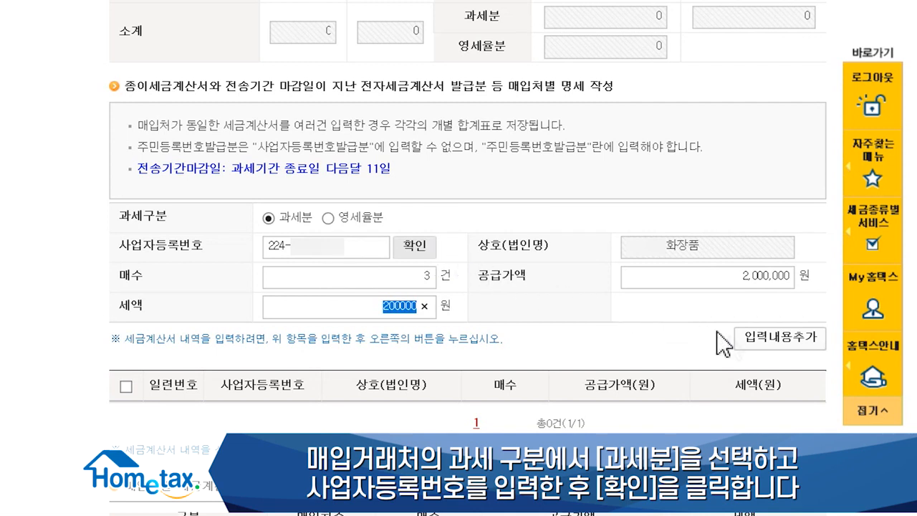
# Add the entered supplier record to the invoice list and complete the purchase tax invoice summary.
pyautogui.click(765, 350)
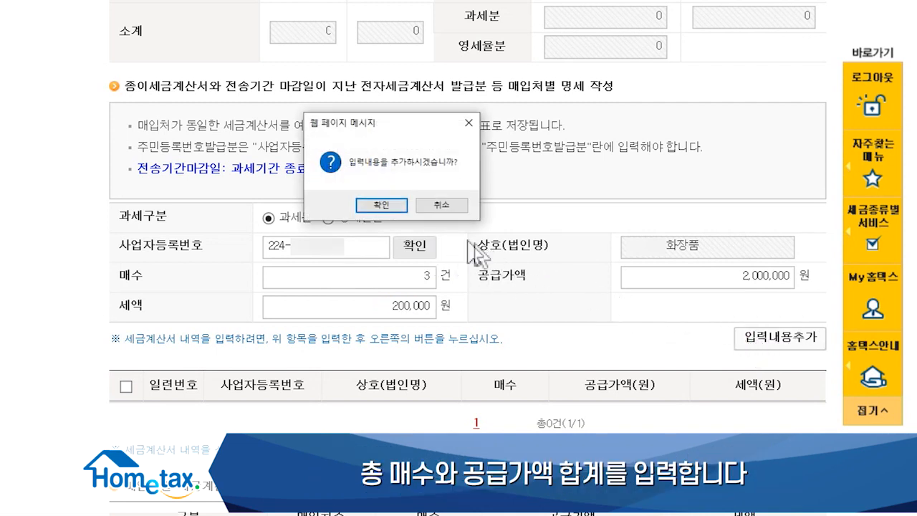
pyautogui.click(399, 207)
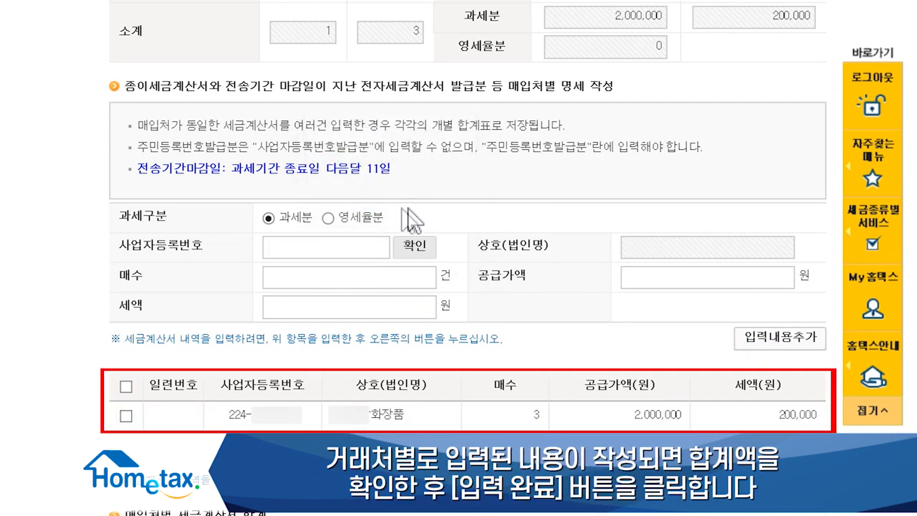
pyautogui.scroll(-3, 467, 247)
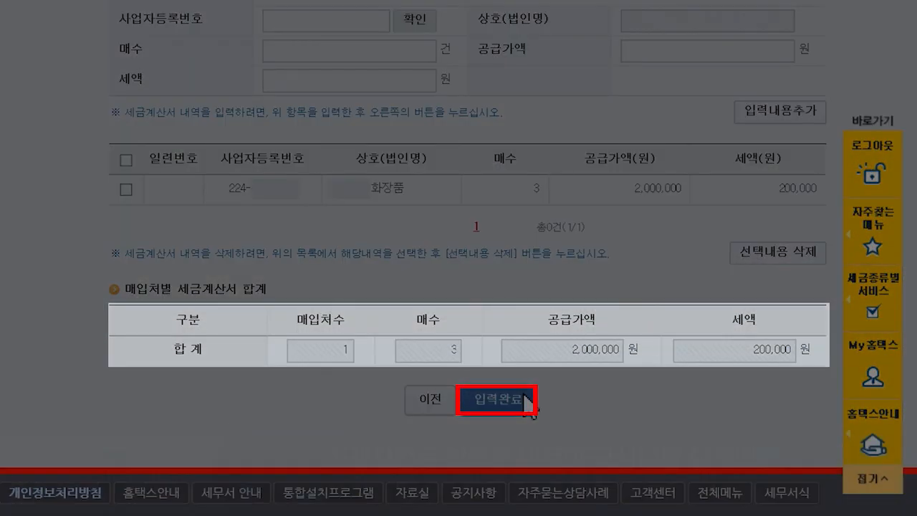
pyautogui.click(527, 403)
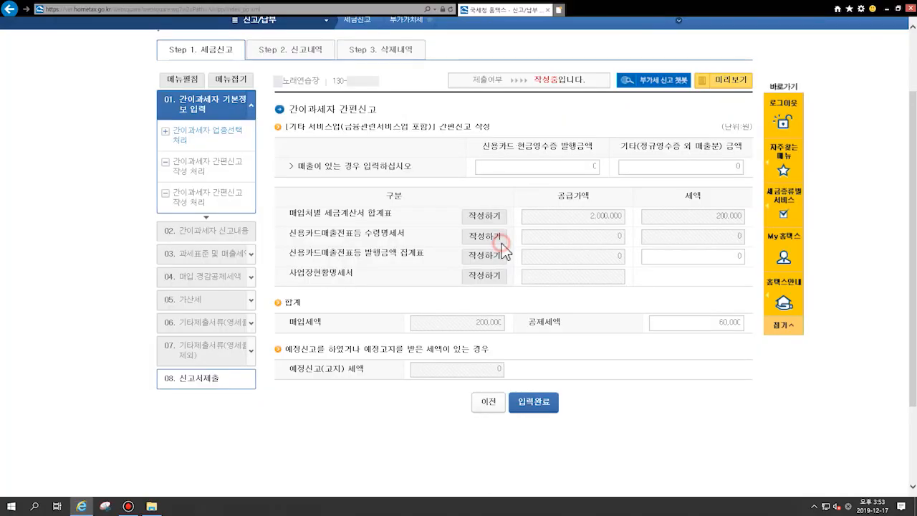
# Open the 신용카드매출전표등 수령명세서 form, saving first, and enter the card member number and the supplier's business registration number.
pyautogui.click(502, 236)
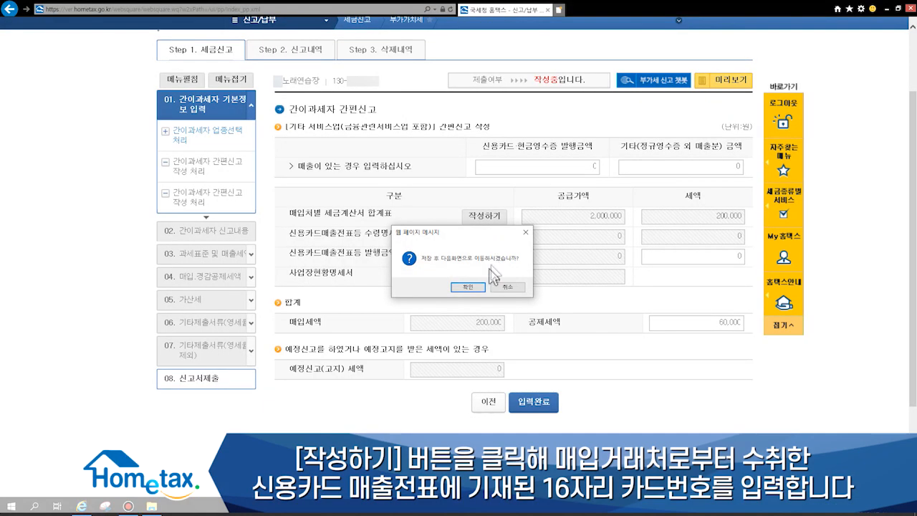
pyautogui.click(467, 287)
pyautogui.write('12341234')
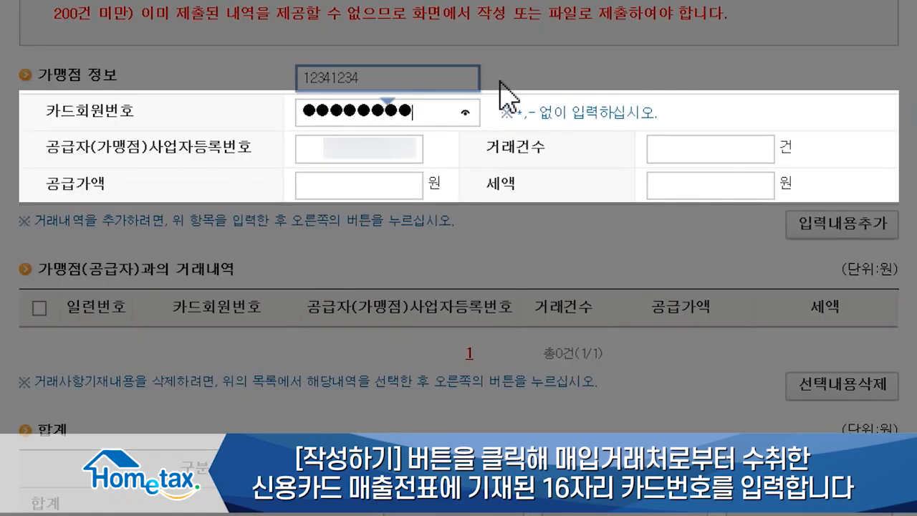
pyautogui.write('12341234')
pyautogui.press('Tab')
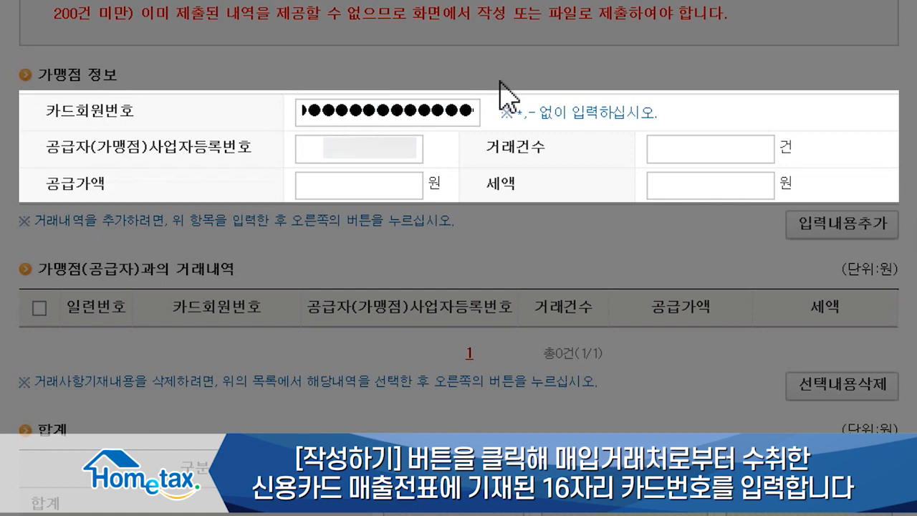
pyautogui.write('808')
pyautogui.press('Tab')
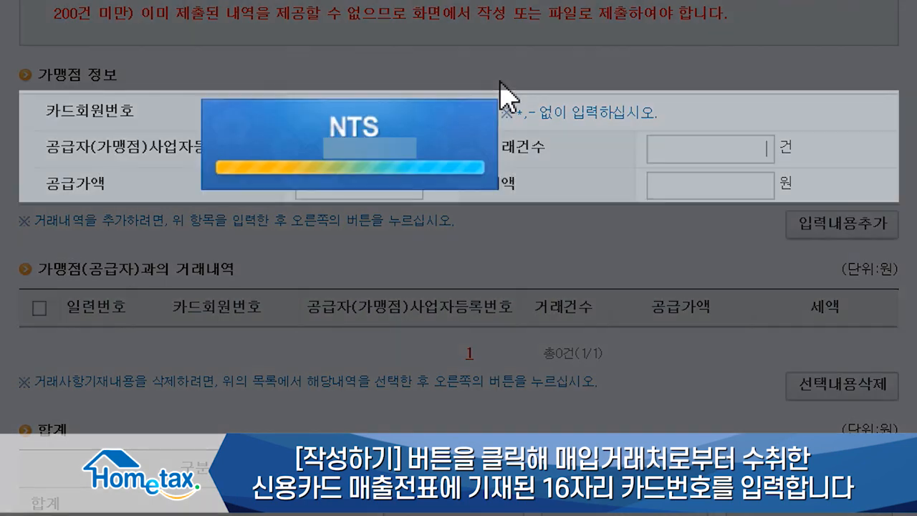
# Enter 2 transactions with a supply value of 700,000 won, add them to the list, and complete the card receipt statement.
pyautogui.write('2')
pyautogui.press('Tab')
pyautogui.write('700000')
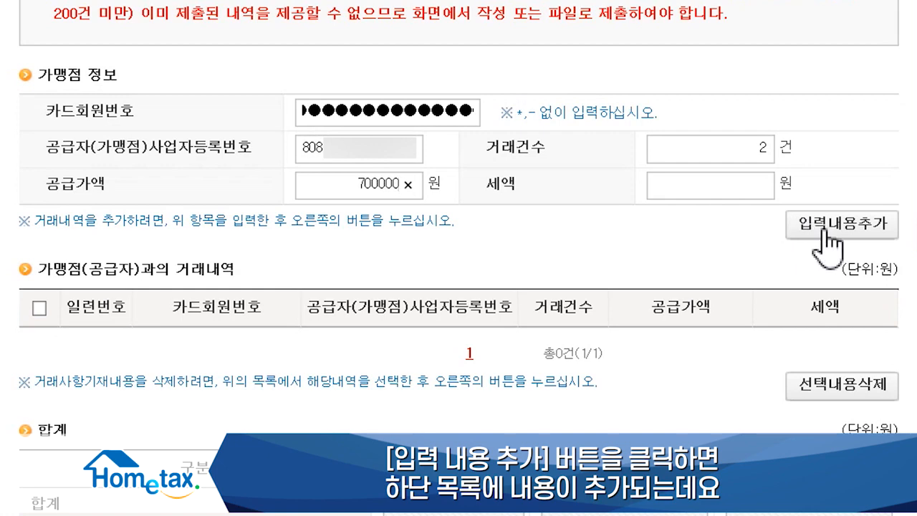
pyautogui.click(821, 228)
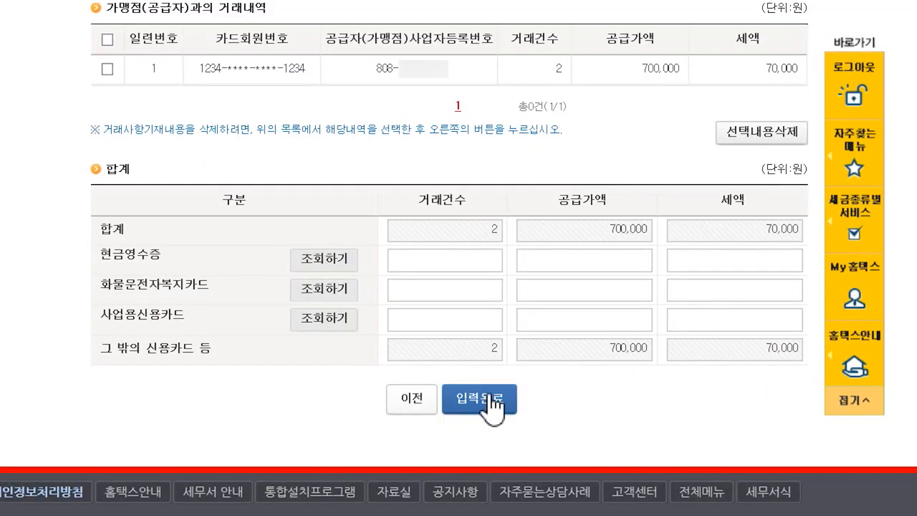
pyautogui.click(488, 393)
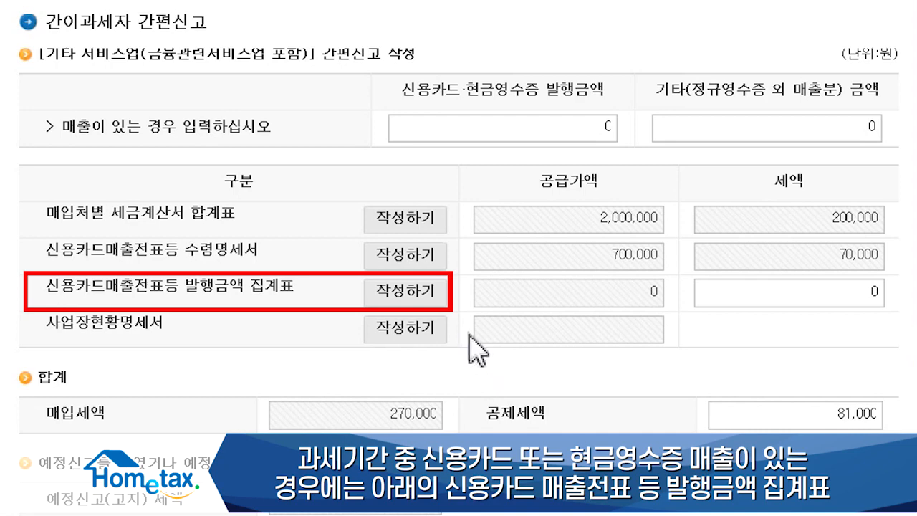
# Complete the 신용카드매출전표등 발행금액 집계표 with taxable sales of 1,300,000 won for cards and 300,000 won for cash receipts.
pyautogui.click(443, 295)
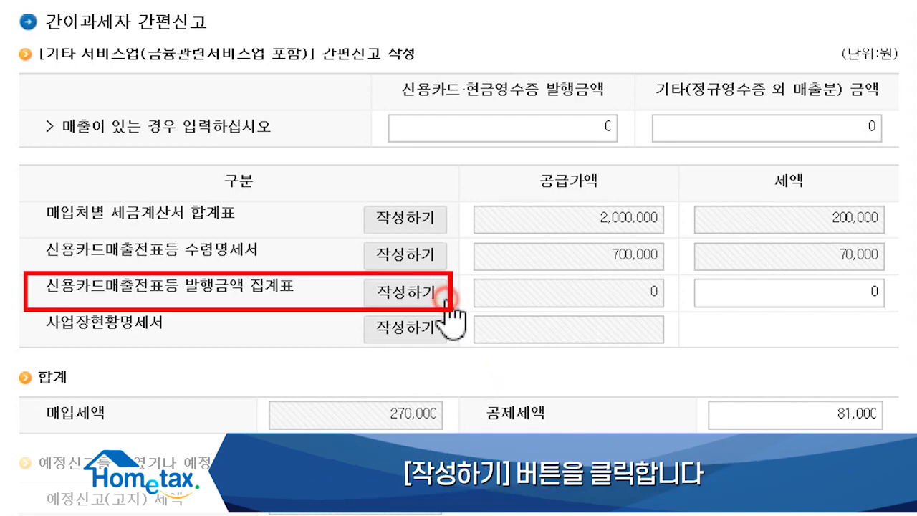
pyautogui.click(446, 295)
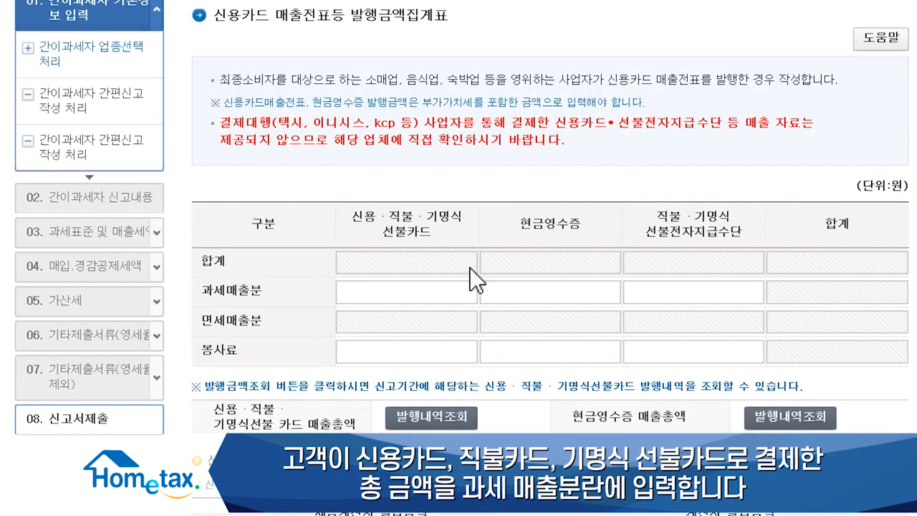
pyautogui.click(434, 292)
pyautogui.write('1300000')
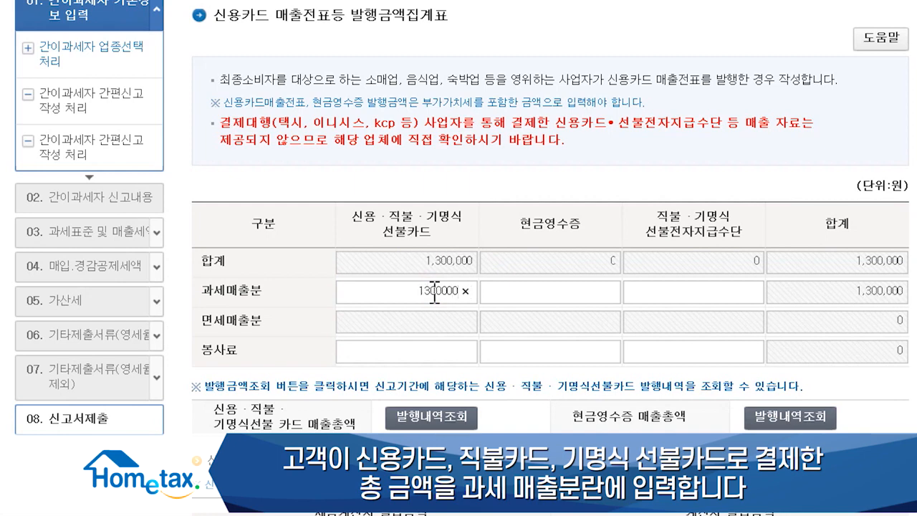
pyautogui.press('Tab')
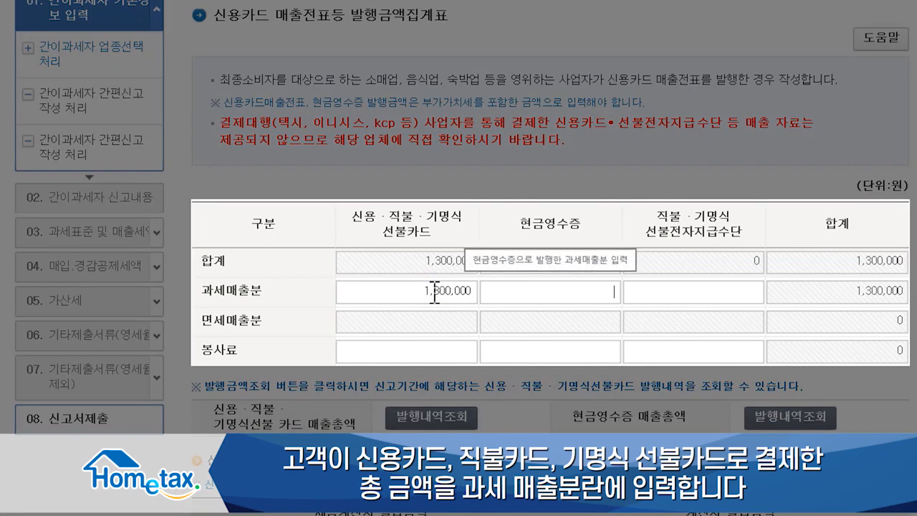
pyautogui.write('300000')
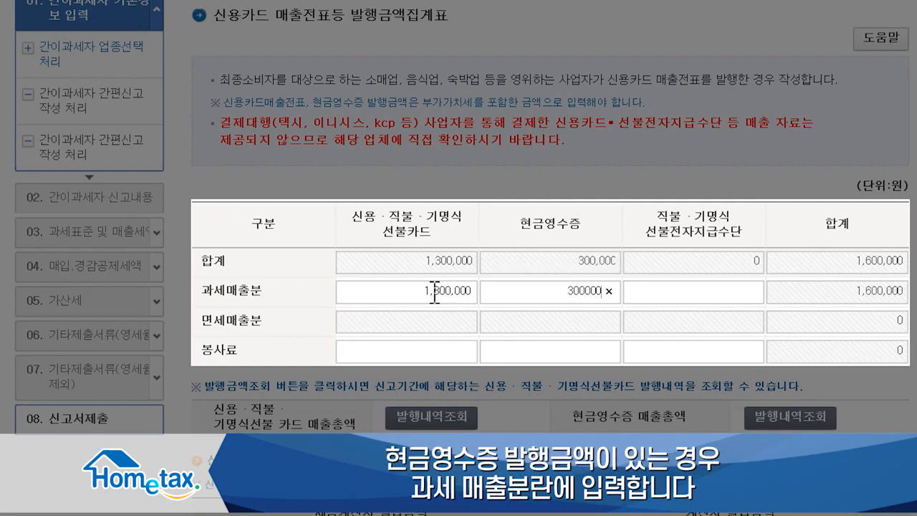
pyautogui.scroll(-3, 435, 297)
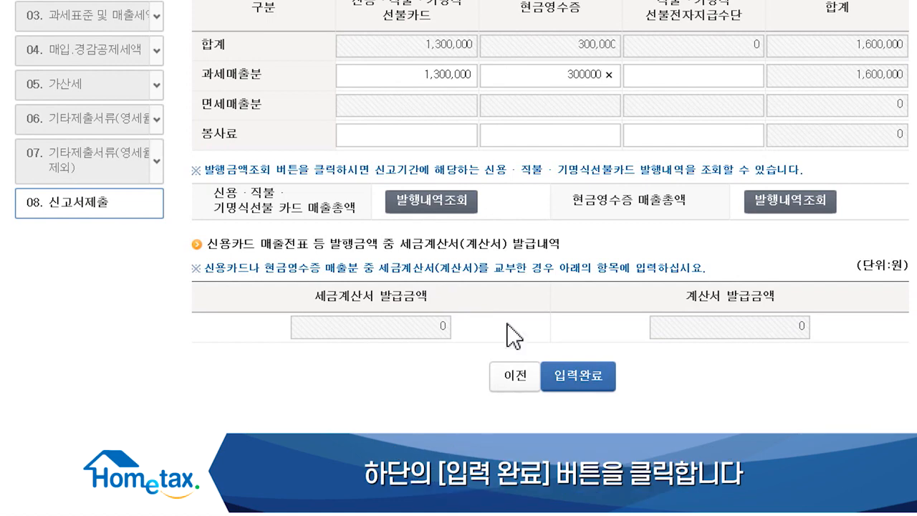
pyautogui.press('Tab')
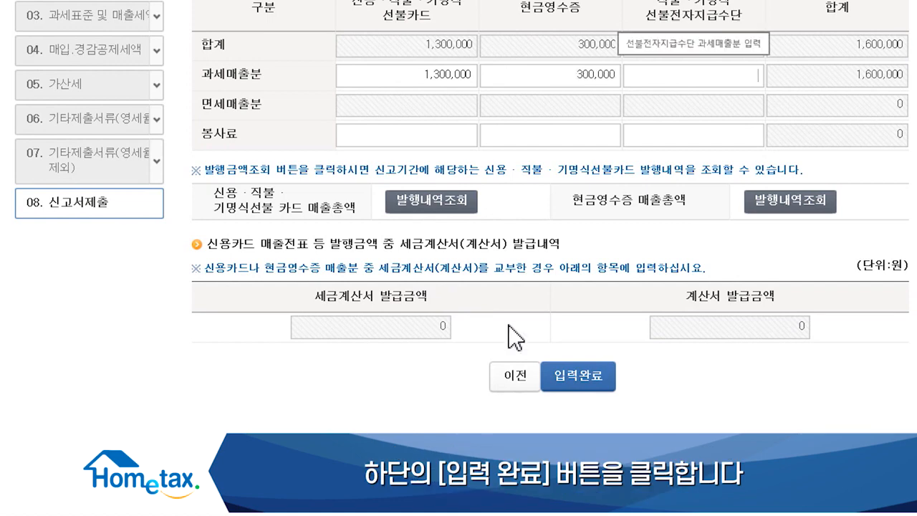
pyautogui.click(577, 376)
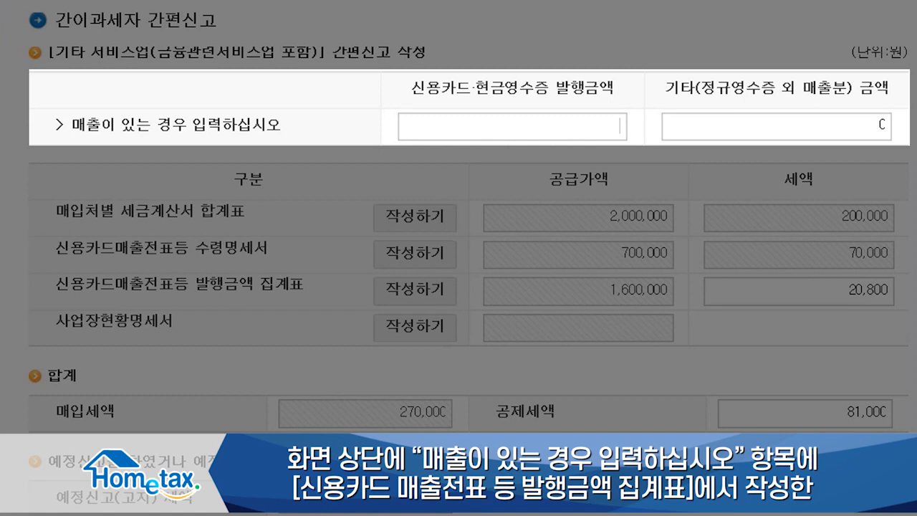
# Enter 1,600,000 won as the 신용카드·현금영수증 발행금액 sales amount and open the 사업장현황명세서 form.
pyautogui.write('1600000')
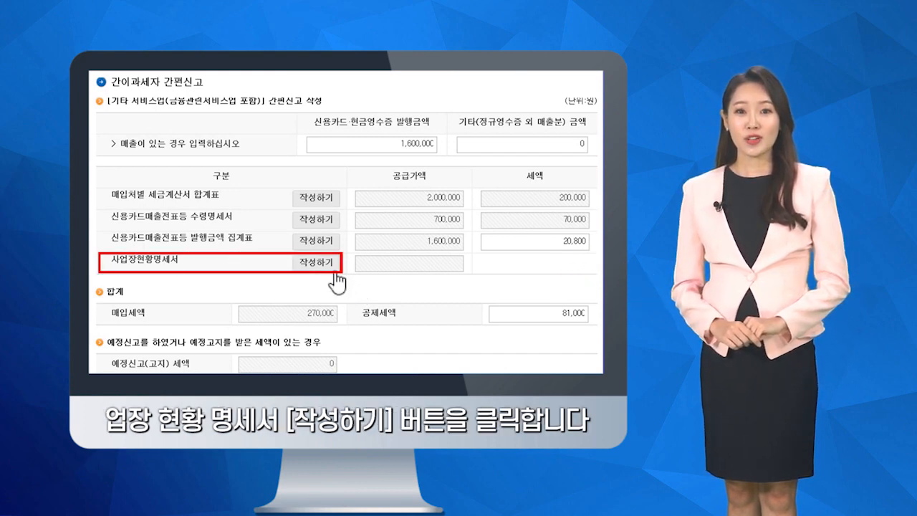
pyautogui.click(333, 272)
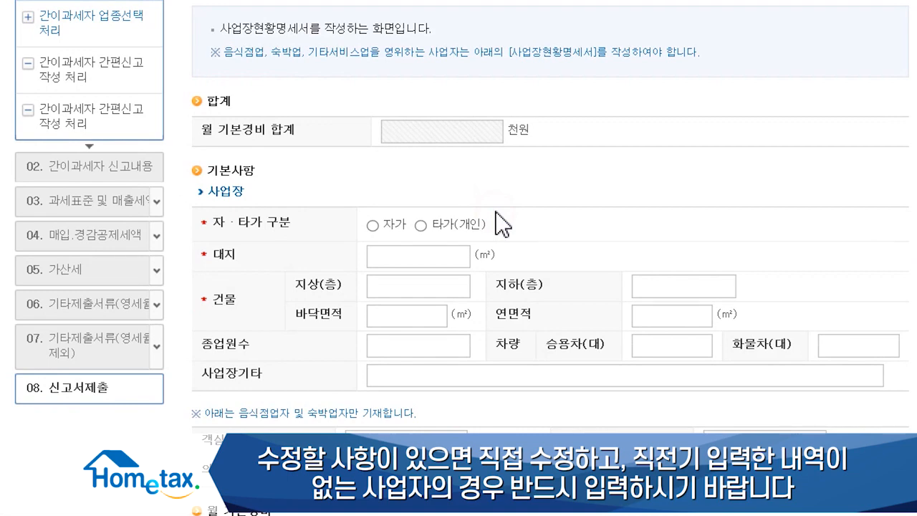
# Set the premises to 타가(개인) with a 100 m² site and 1 floor each above and below ground, and fill in the remaining building, employee and vehicle details.
pyautogui.click(420, 226)
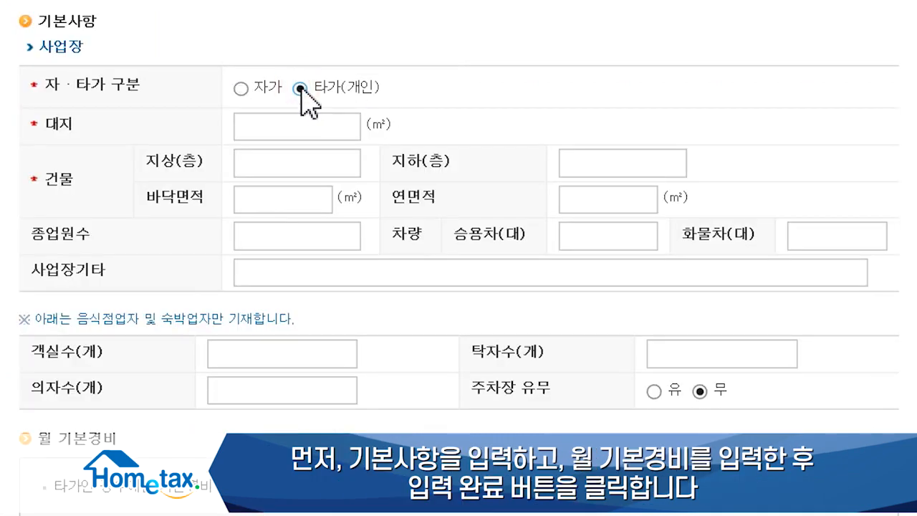
pyautogui.click(459, 256)
pyautogui.write('100')
pyautogui.press('Tab')
pyautogui.write('1')
pyautogui.press('Tab')
pyautogui.write('1')
pyautogui.press('Tab')
pyautogui.write('0')
pyautogui.press('Tab')
pyautogui.write('3')
pyautogui.press('Tab')
pyautogui.write('1')
pyautogui.press('Tab')
pyautogui.write('1')
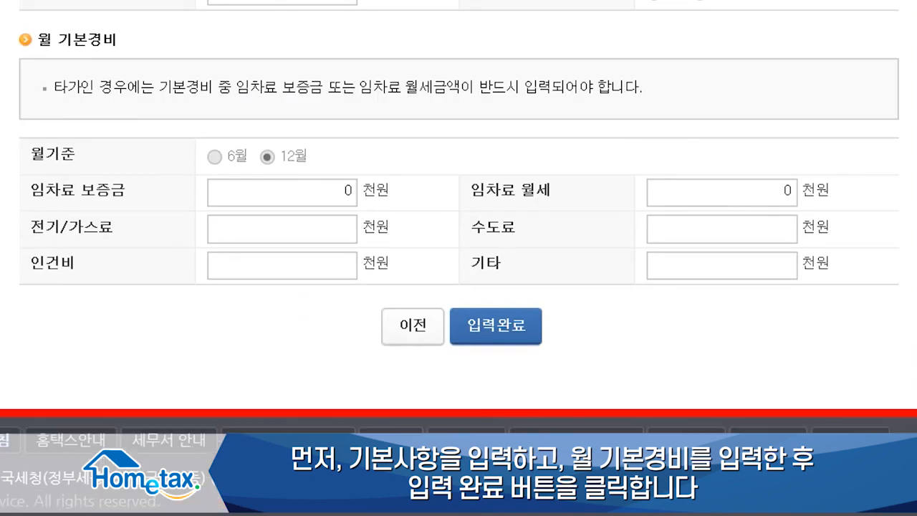
# Enter monthly expenses in thousand won: deposit 25,000, rent 1,500, electricity/gas 100, water 100 and labour 7000.
pyautogui.write('25000')
pyautogui.press('Tab')
pyautogui.write('1500')
pyautogui.press('Tab')
pyautogui.write('100\t100')
pyautogui.press('Tab')
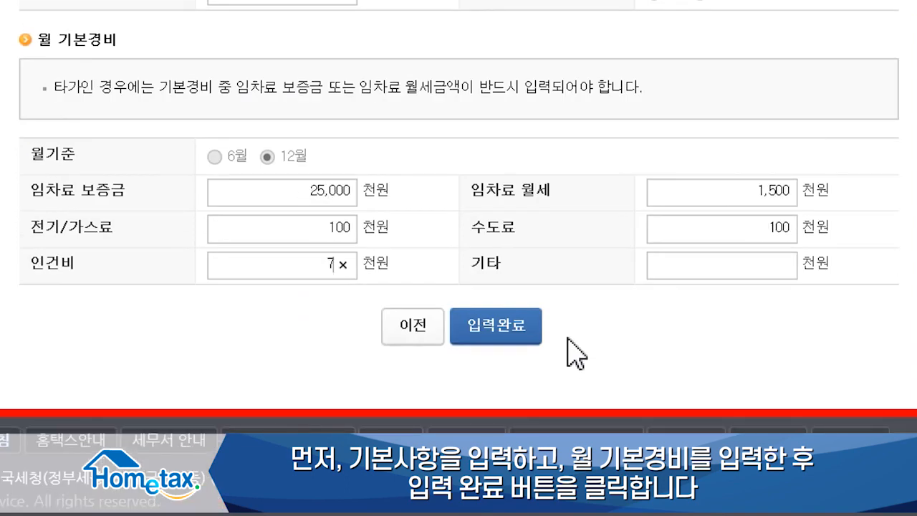
pyautogui.write('7000')
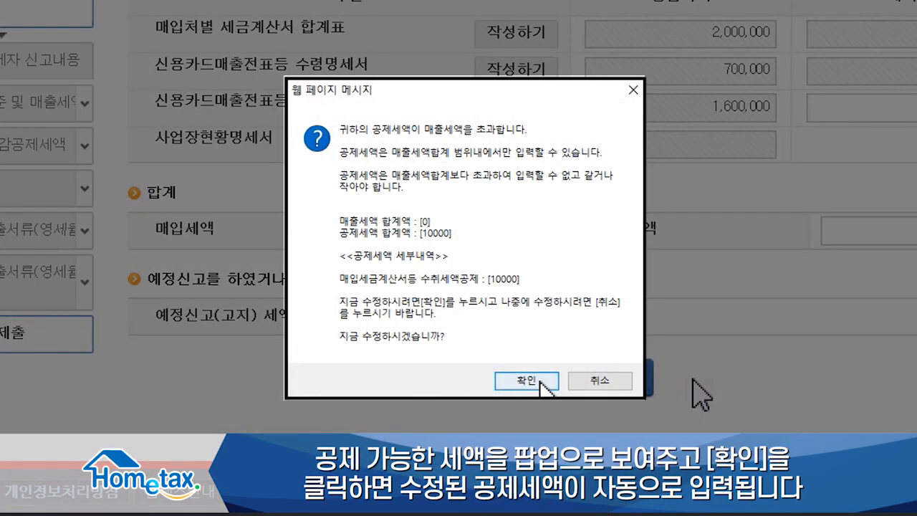
# Accept the correction of the deductible tax, and complete the return entry after checking its contents, saving it before continuing.
pyautogui.click(540, 382)
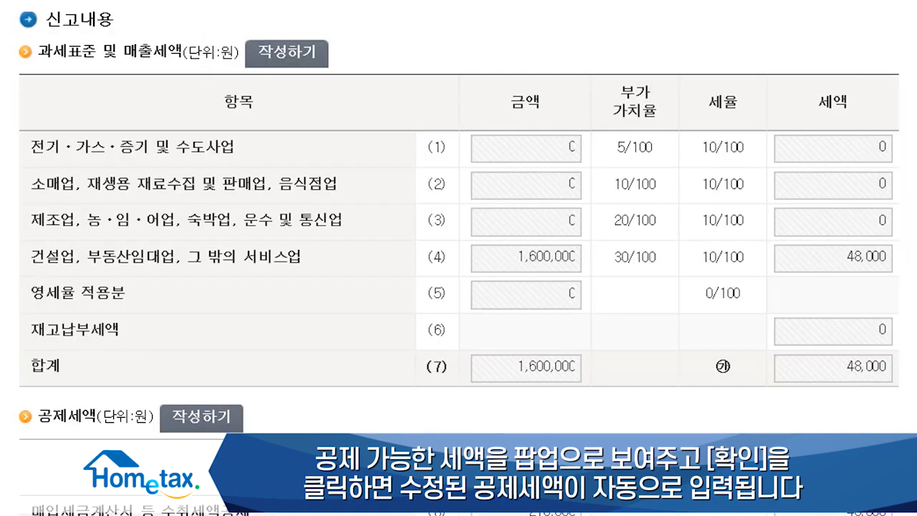
pyautogui.scroll(-3, 459, 258)
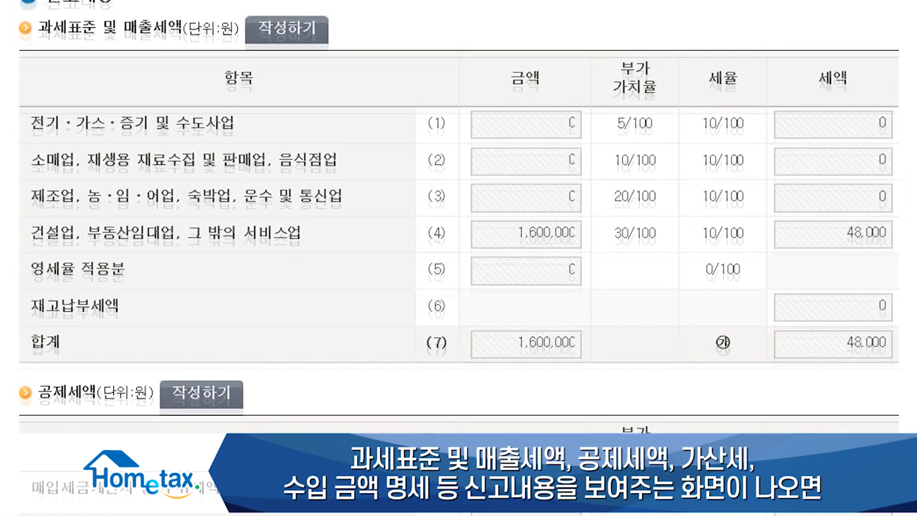
pyautogui.scroll(-4, 458, 258)
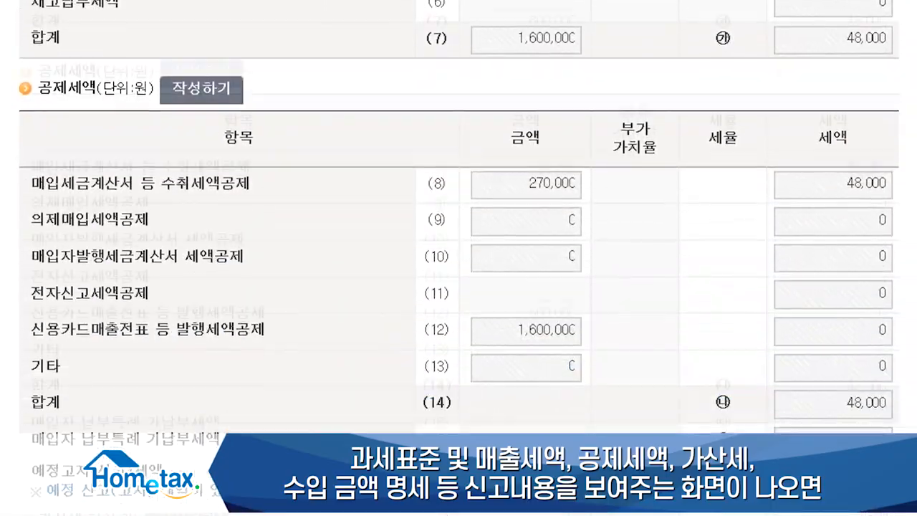
pyautogui.scroll(-5, 458, 257)
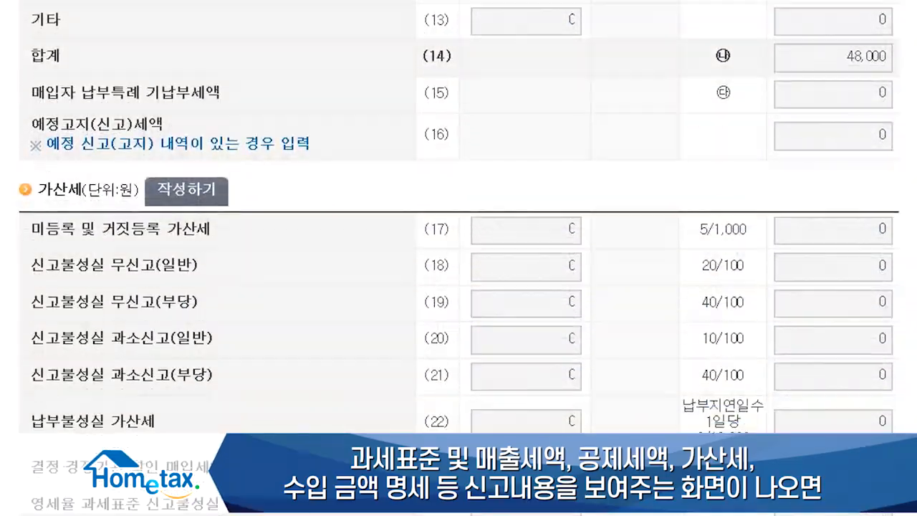
pyautogui.scroll(-3, 459, 258)
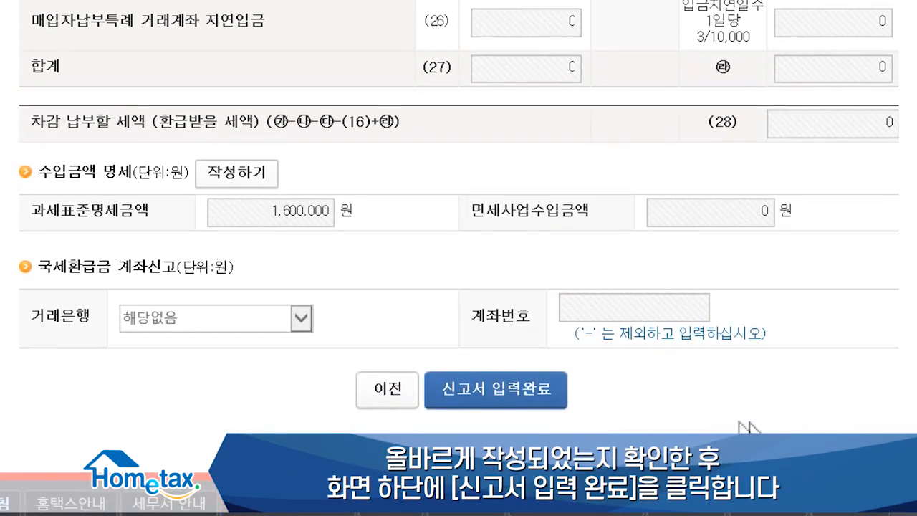
pyautogui.click(552, 395)
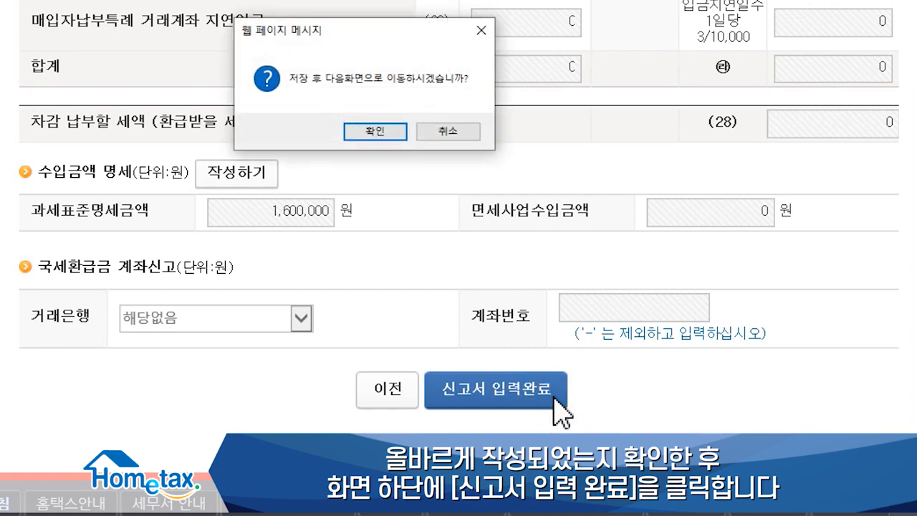
pyautogui.click(375, 131)
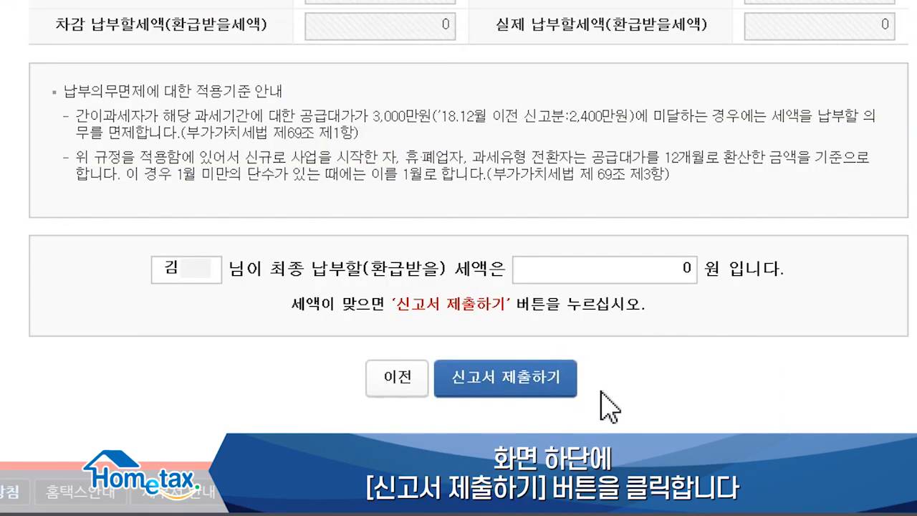
# Submit the VAT return, confirm the submission and acknowledge the notice about the receipt and Step2 신고내역.
pyautogui.click(566, 386)
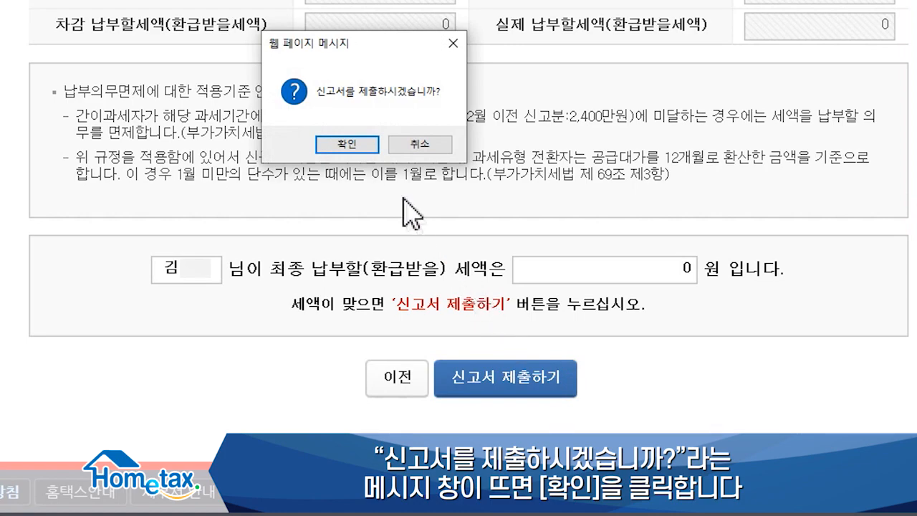
pyautogui.click(371, 144)
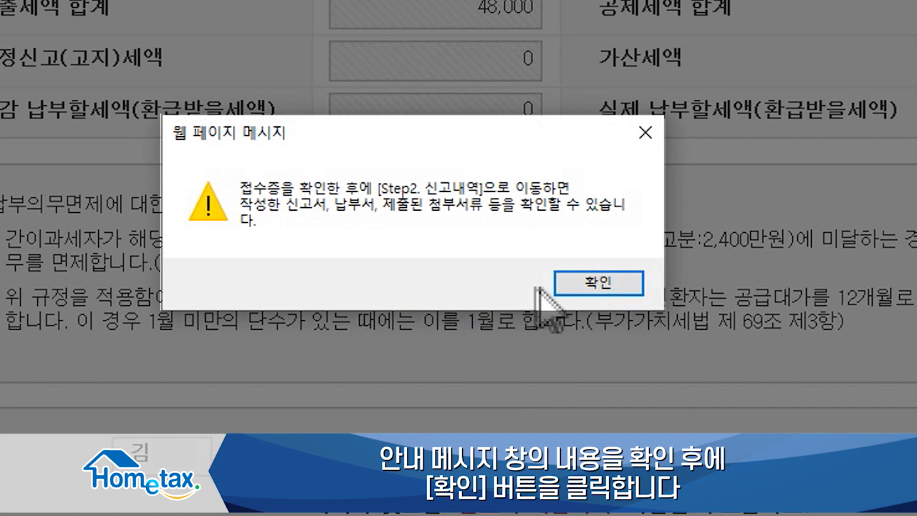
pyautogui.click(581, 288)
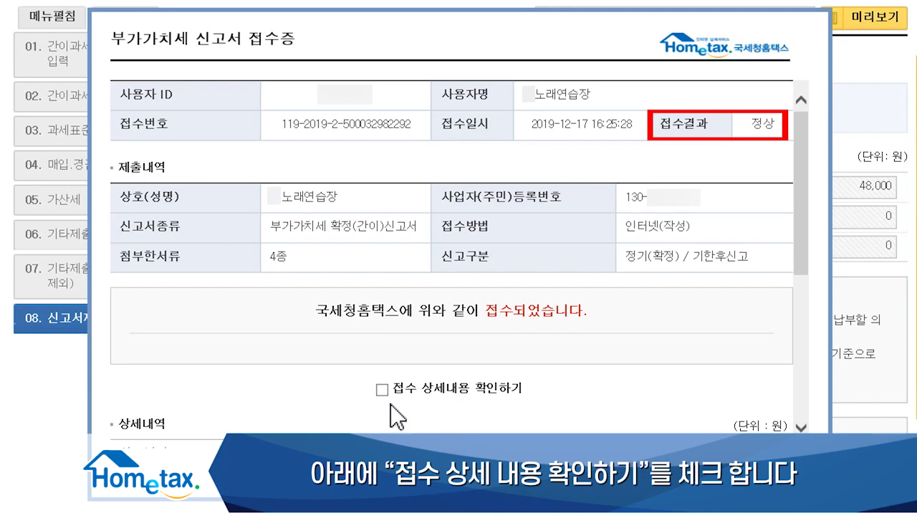
# Check off the receipt details and the 확인하였습니다 acknowledgement on the 접수증, and go on to Step2 신고내역.
pyautogui.click(382, 389)
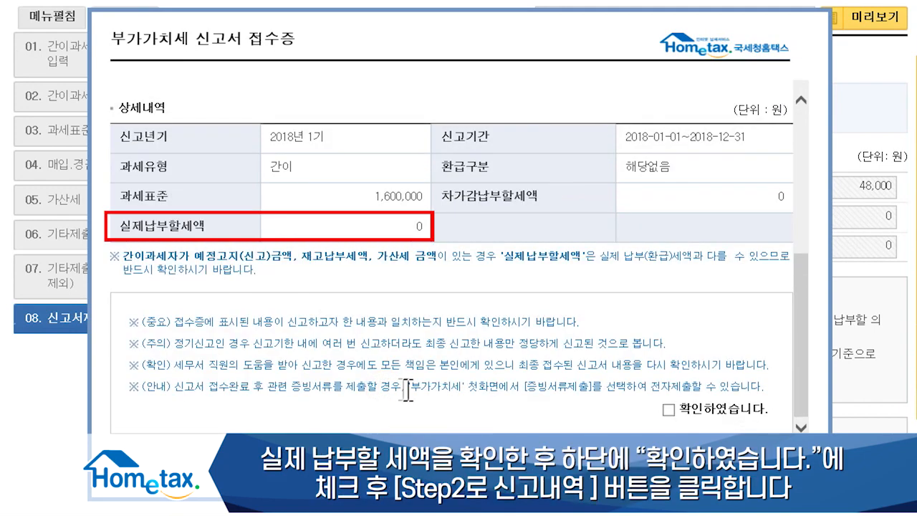
pyautogui.click(667, 411)
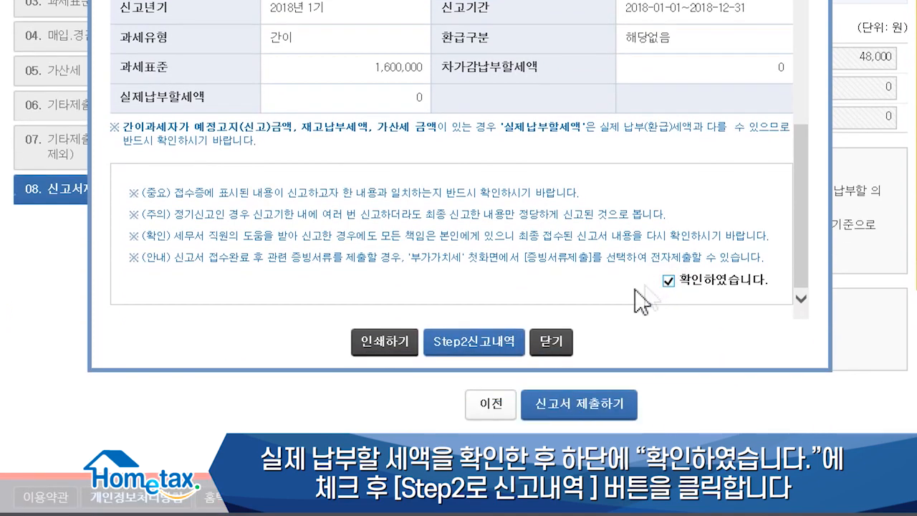
pyautogui.click(491, 341)
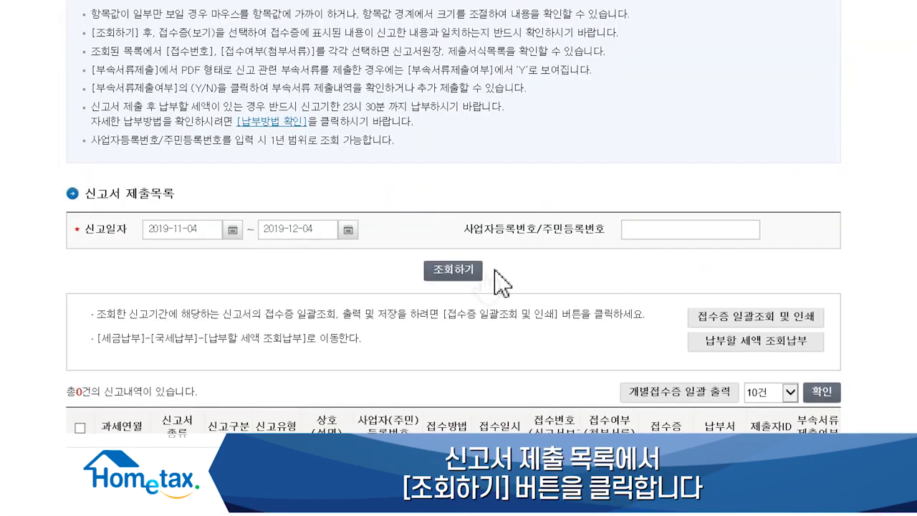
# Look up the submitted returns for 2019-11-04 to 2019-12-04 and open the payment slip (납부서) of the listed return.
pyautogui.click(465, 271)
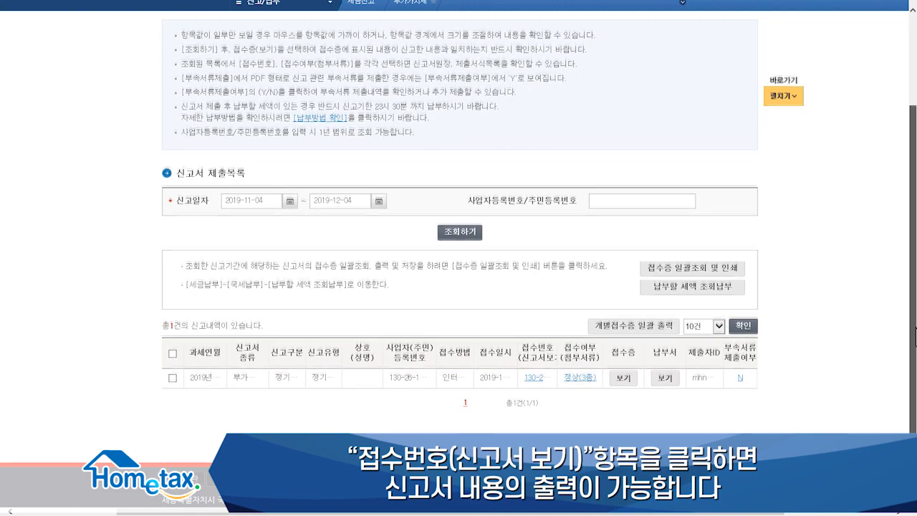
pyautogui.moveTo(915, 328); pyautogui.dragTo(916, 383)
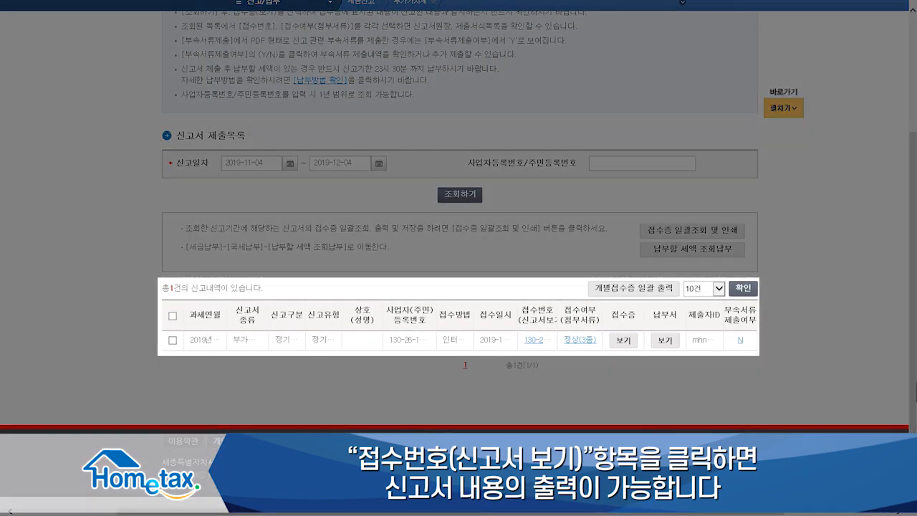
pyautogui.click(670, 342)
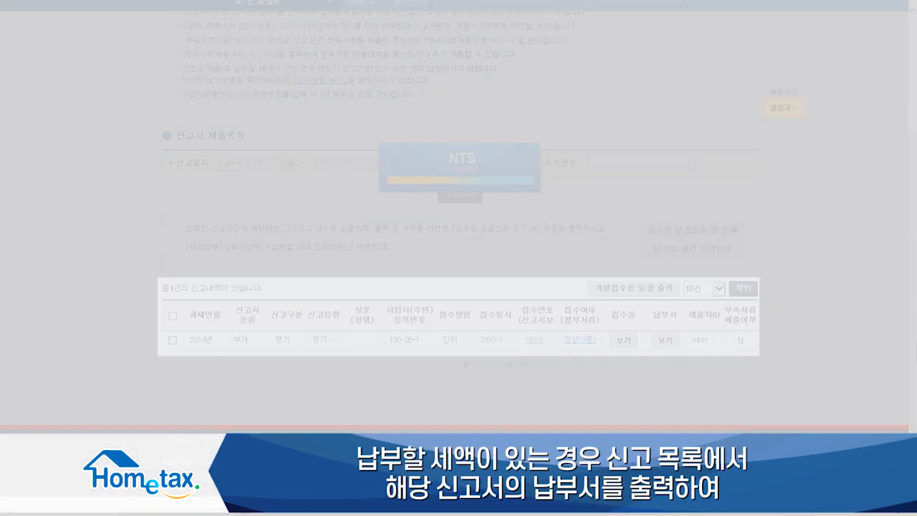